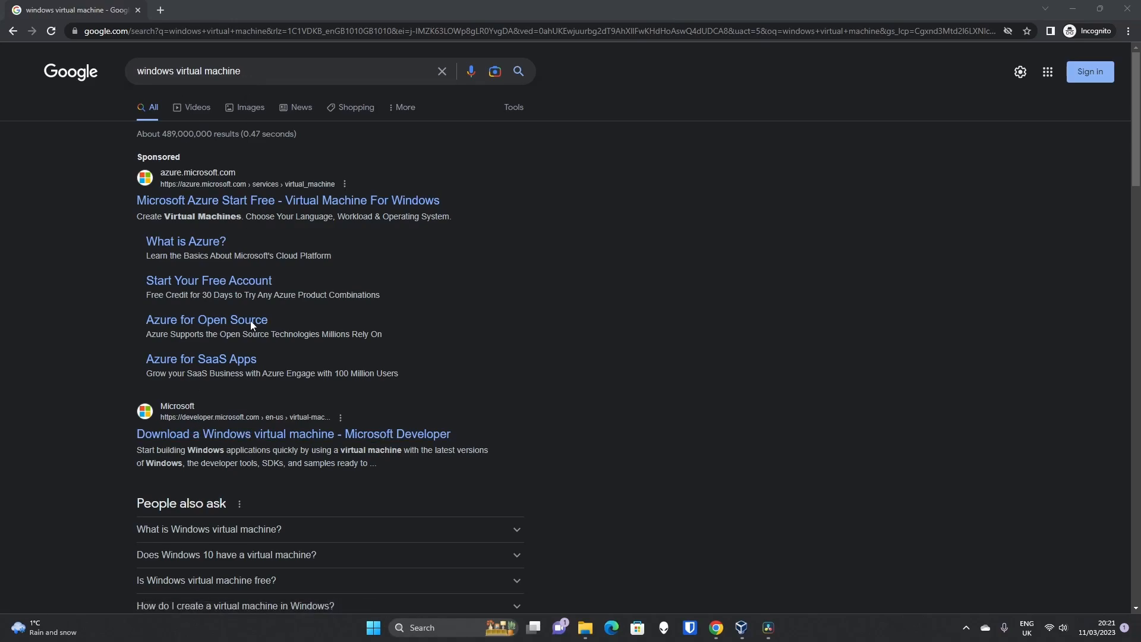
Open Microsoft's Windows virtual machine download page from the search results and download the VirtualBox version
{"action": "left_click", "coordinate": [381, 438]}
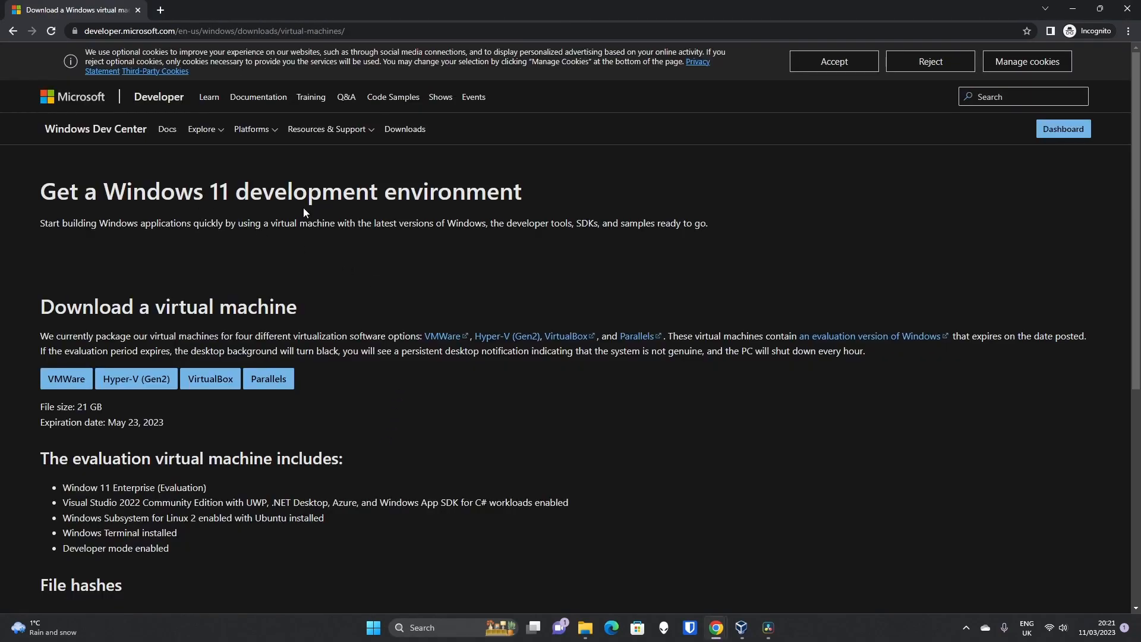
{"action": "scroll", "coordinate": [387, 253], "scroll_direction": "down", "scroll_amount": 1}
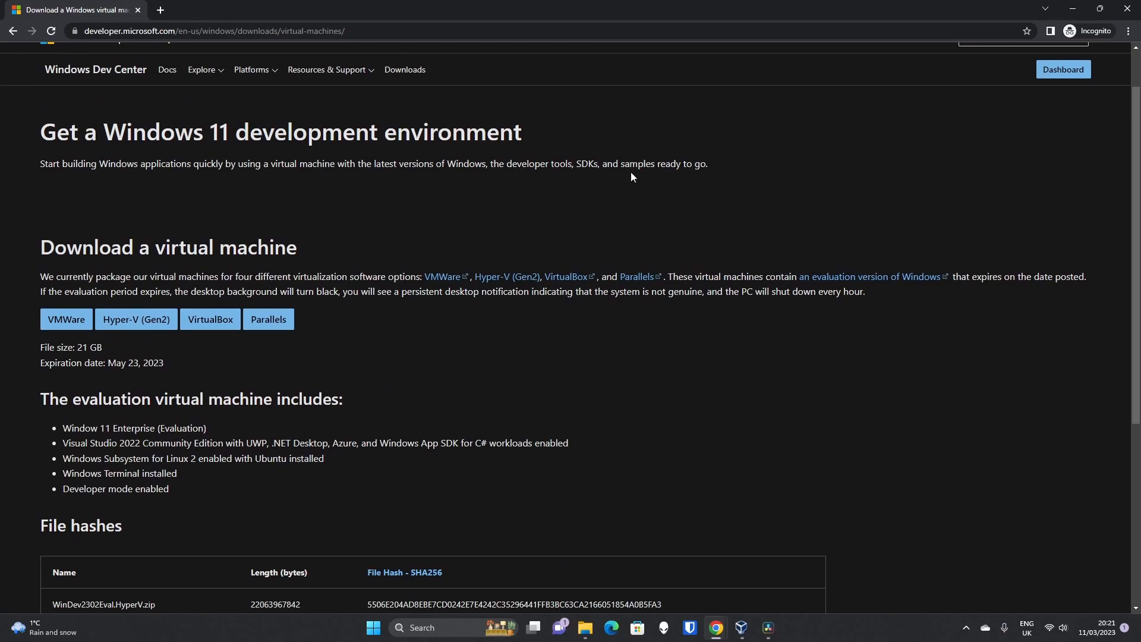
{"action": "scroll", "coordinate": [479, 205], "scroll_direction": "down", "scroll_amount": 1}
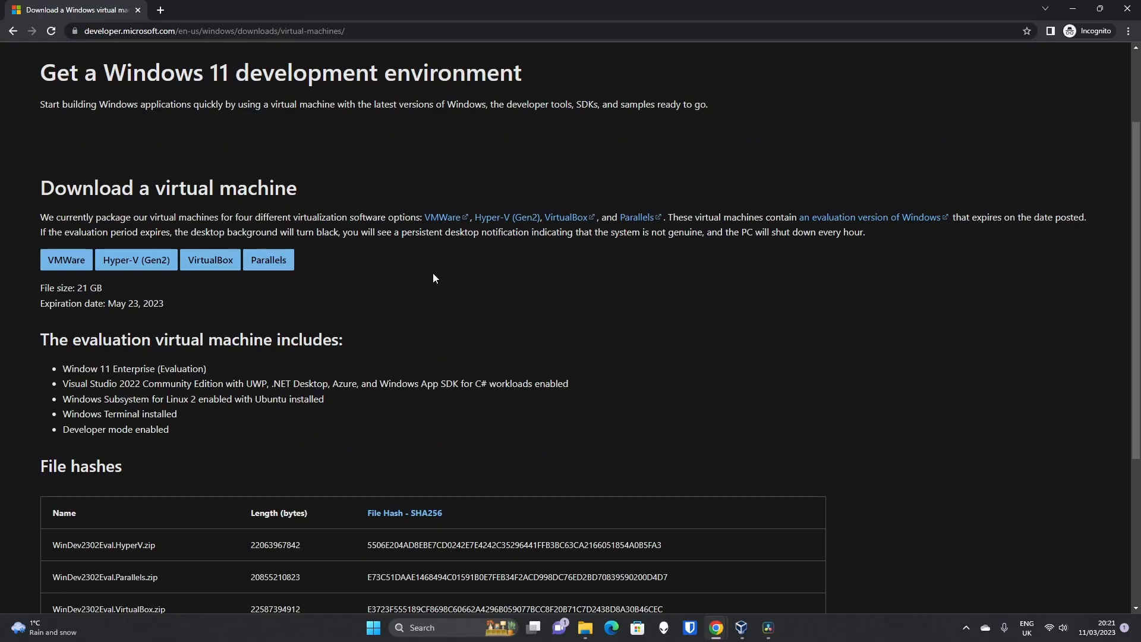
{"action": "scroll", "coordinate": [380, 255], "scroll_direction": "up", "scroll_amount": 1}
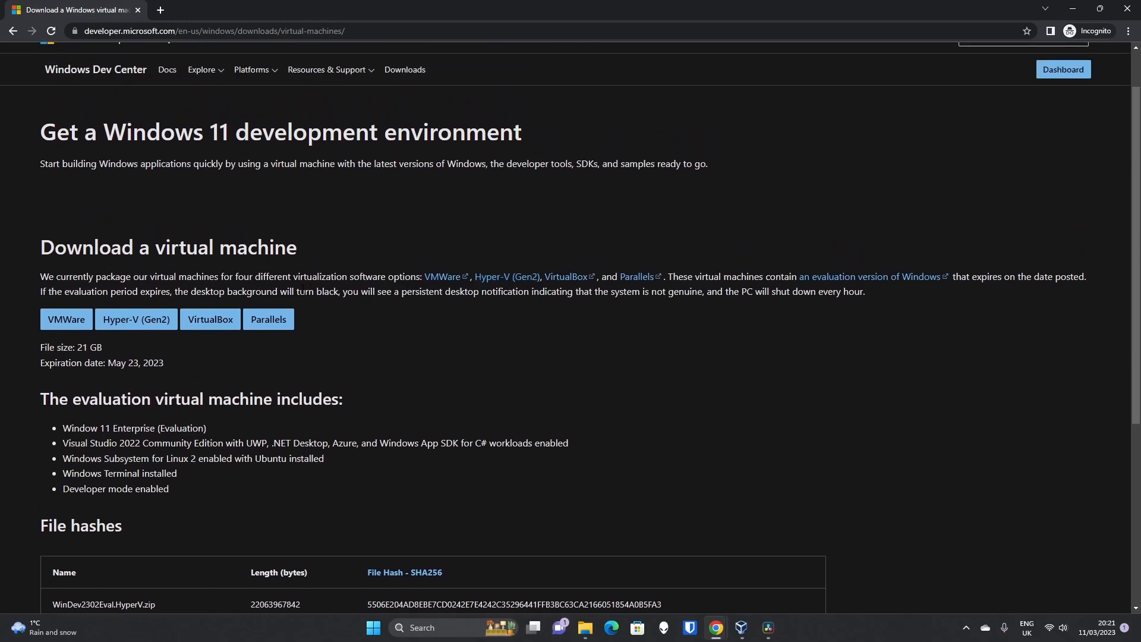
{"action": "left_click", "coordinate": [211, 327]}
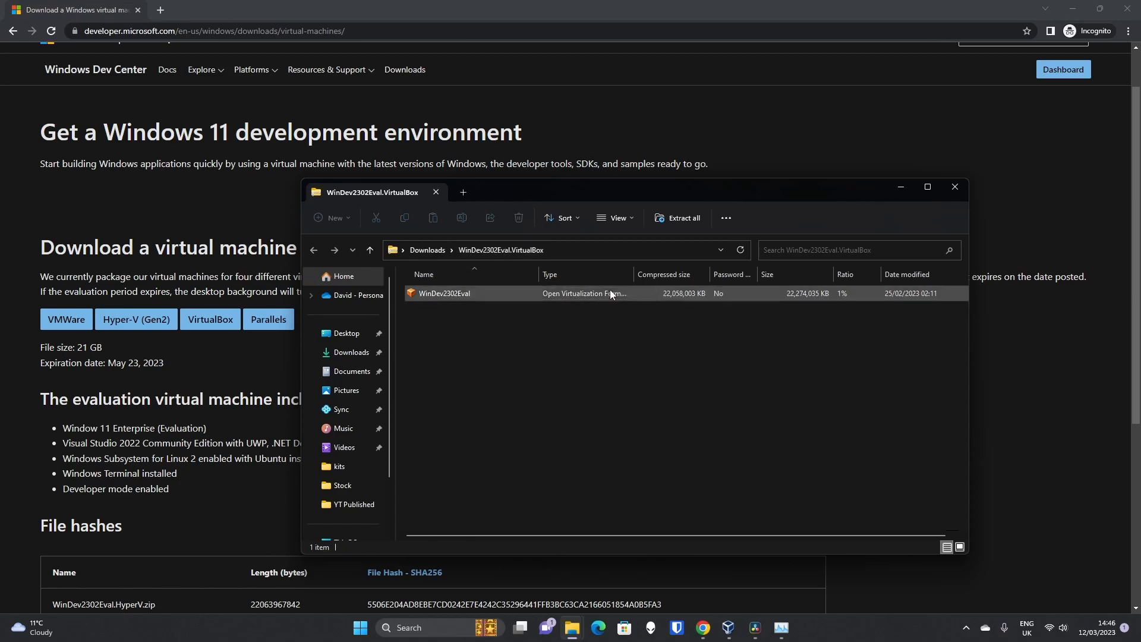
{"action": "right_click", "coordinate": [590, 294]}
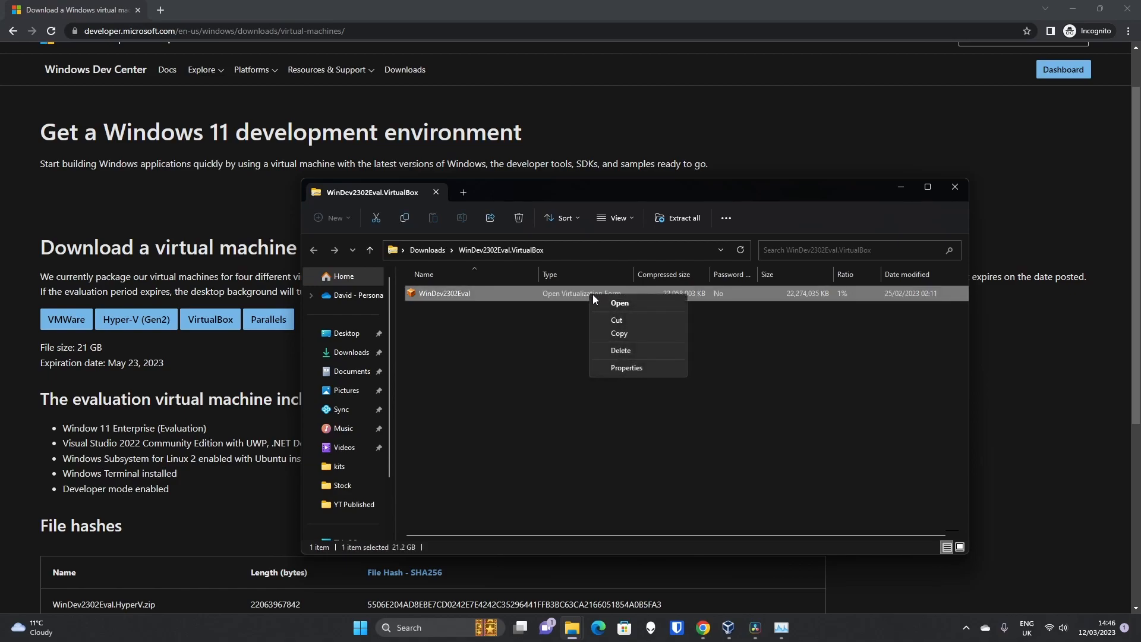
{"action": "right_click", "coordinate": [487, 249]}
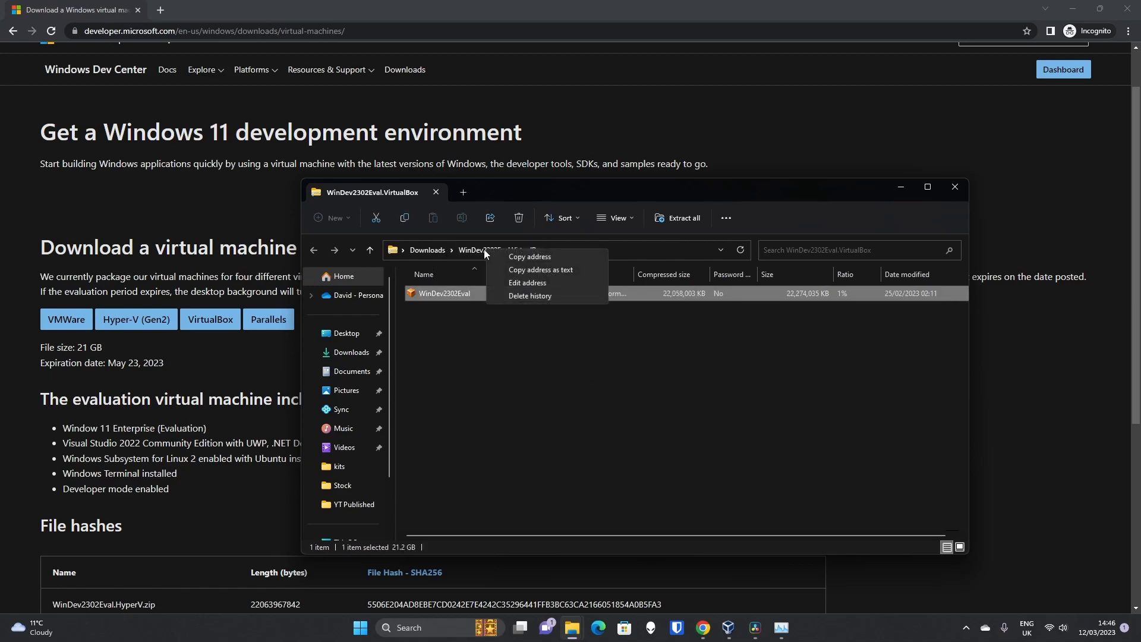
{"action": "left_click", "coordinate": [490, 334]}
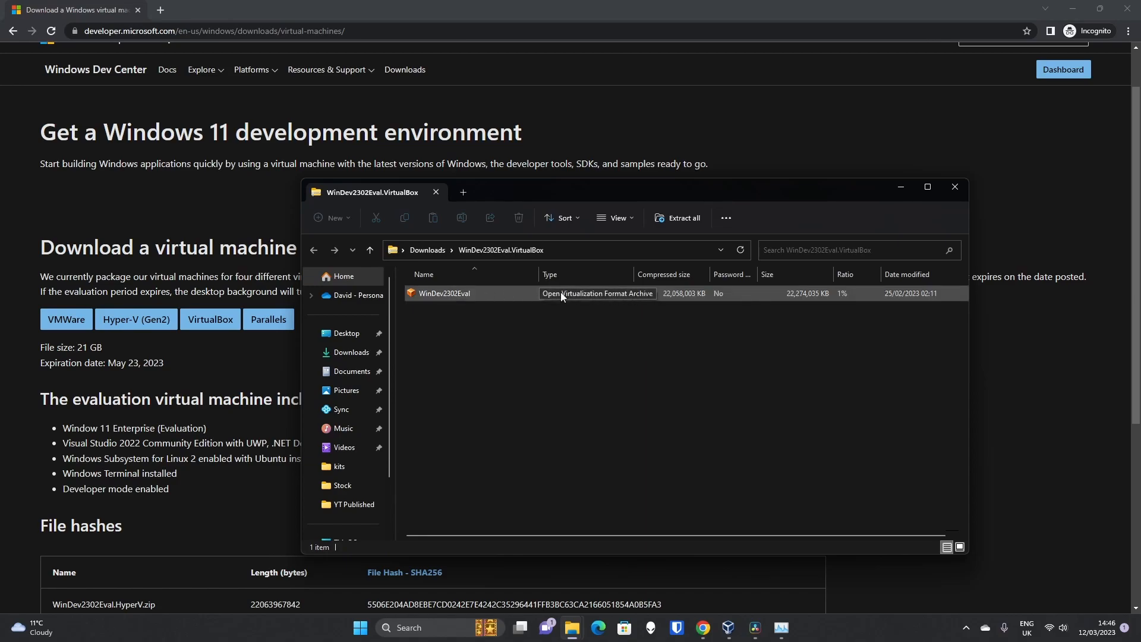
Extract the WinDev2302Eval.VirtualBox archive directly into the Downloads folder, removing the archive-named subfolder from the destination path
{"action": "left_click", "coordinate": [440, 251]}
{"action": "right_click", "coordinate": [491, 311]}
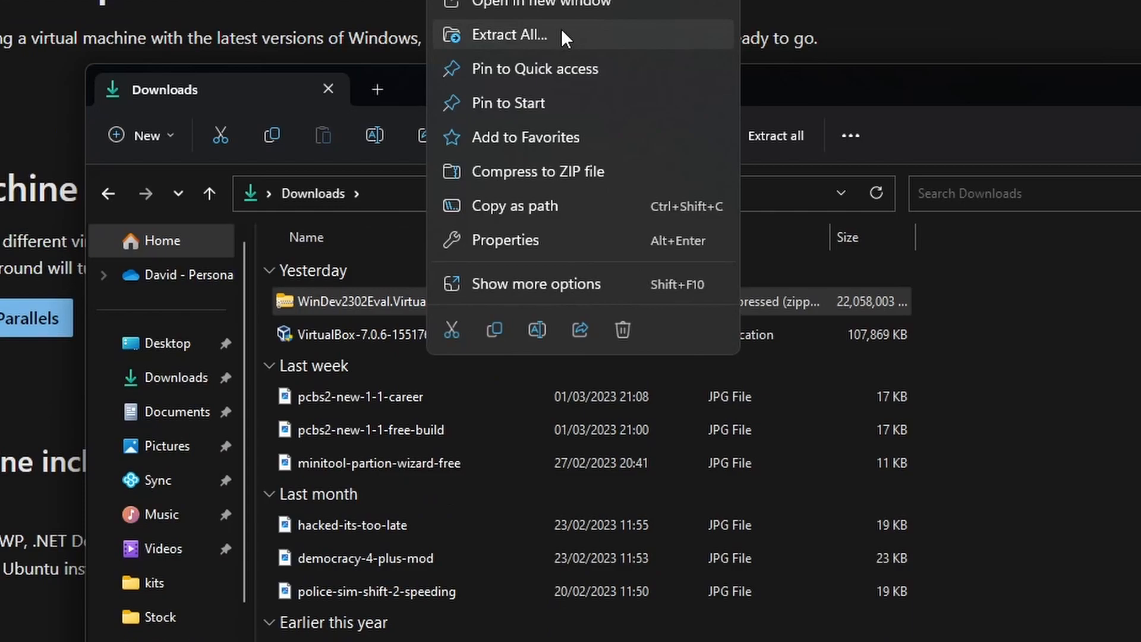
{"action": "left_click", "coordinate": [564, 37]}
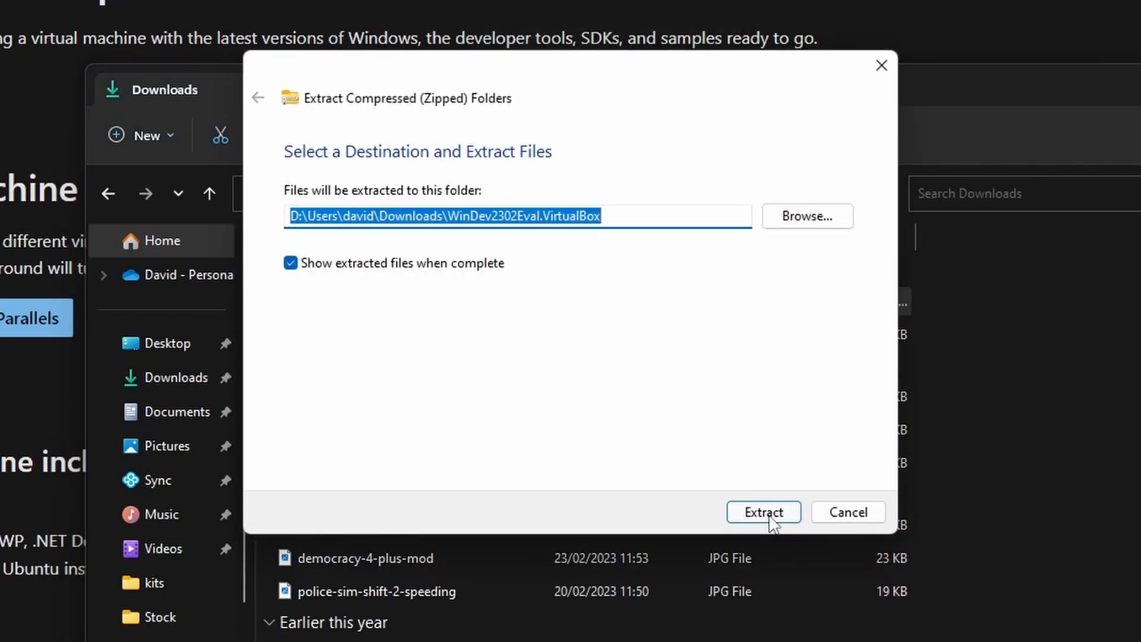
{"action": "left_click_drag", "start_coordinate": [454, 215], "coordinate": [660, 216]}
{"action": "key", "text": "BackSpace"}
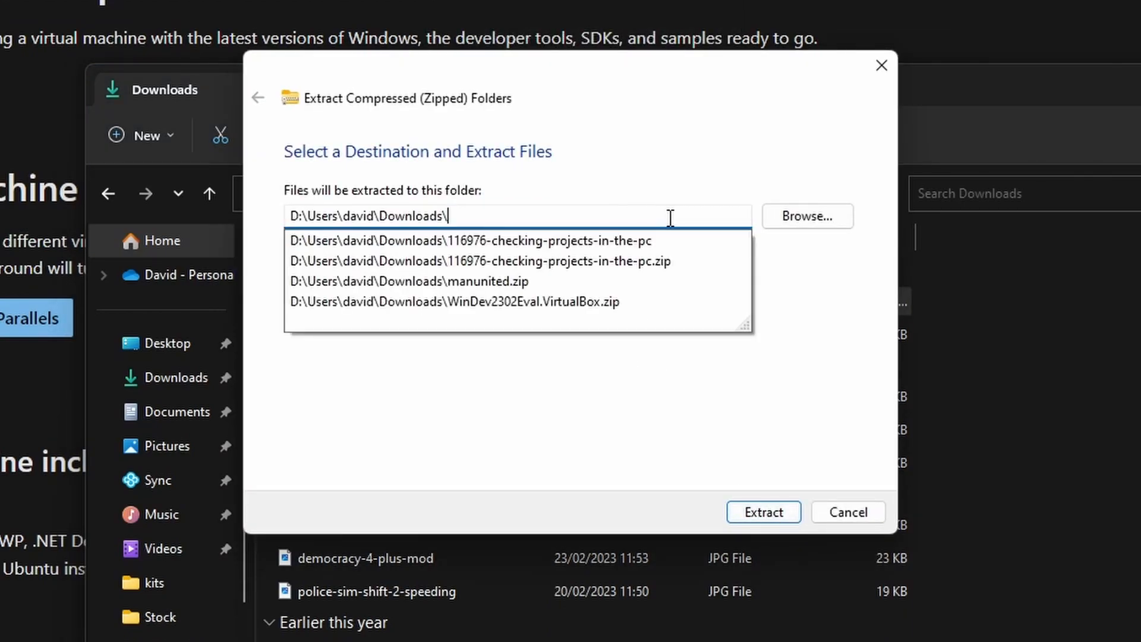
{"action": "key", "text": "Return"}
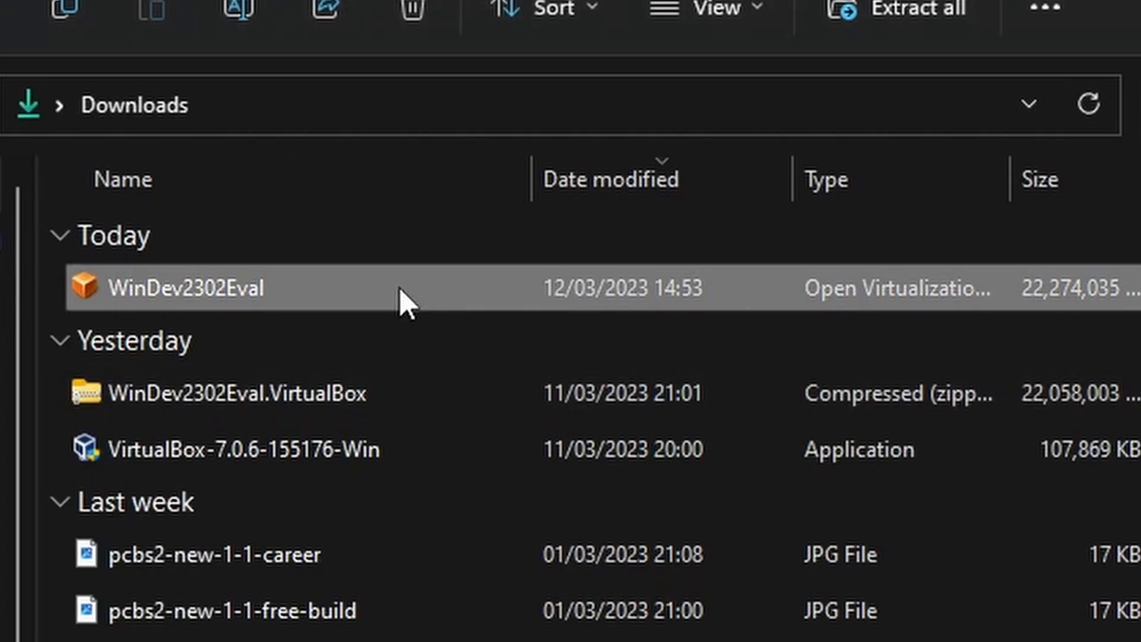
Import the extracted WinDev2302Eval appliance into VirtualBox with importing hard drives as VDI turned off
{"action": "mouse_move", "coordinate": [123, 294]}
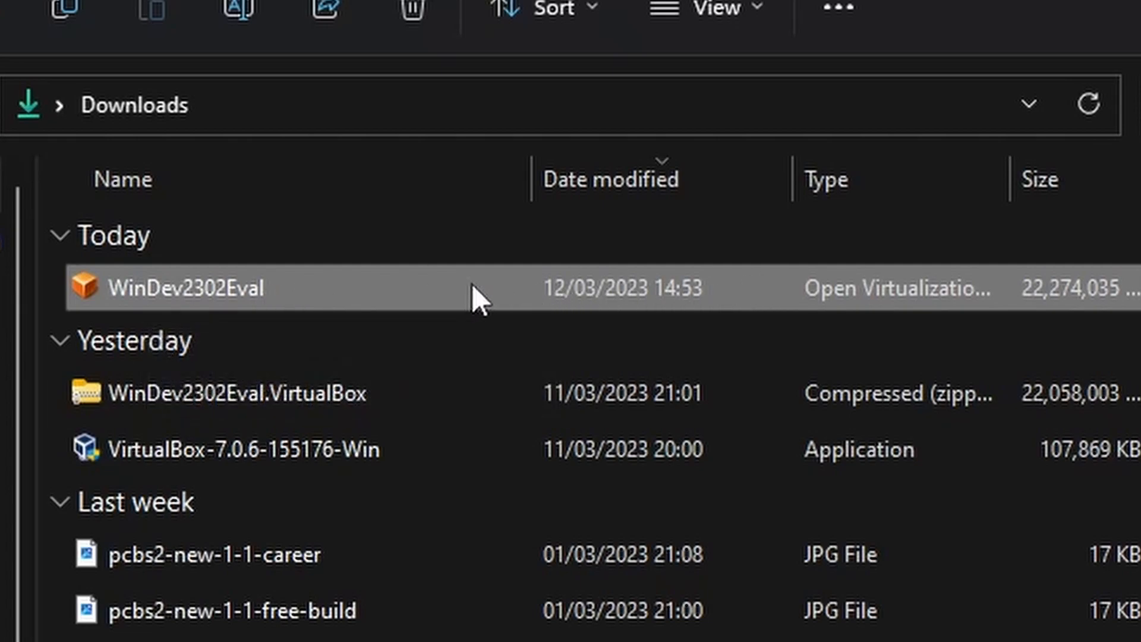
{"action": "double_click", "coordinate": [524, 285]}
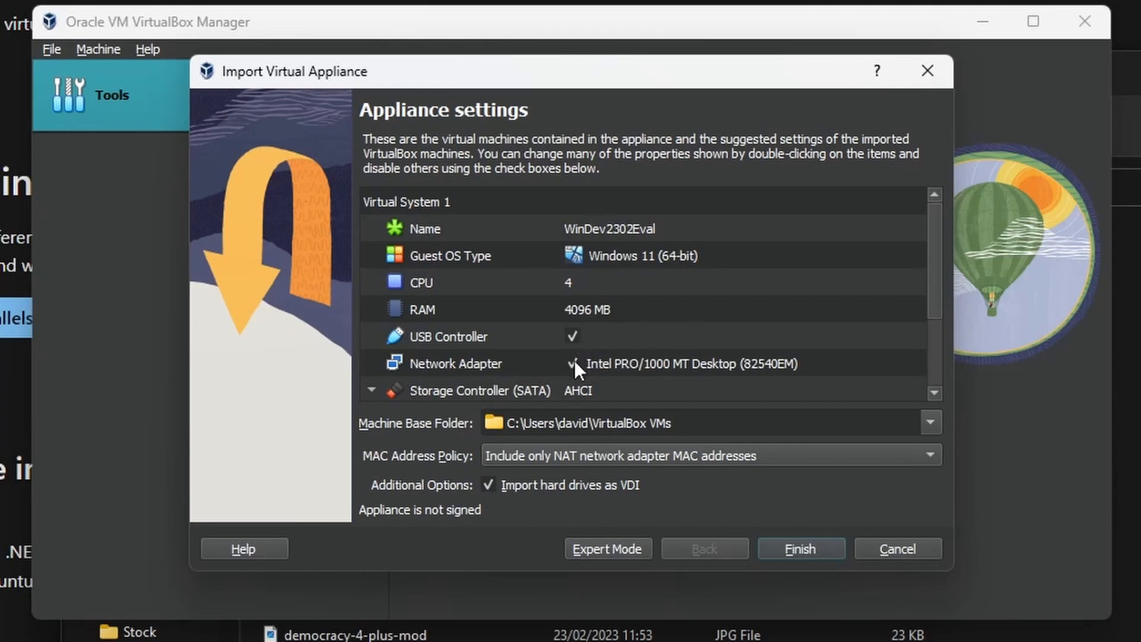
{"action": "left_click_drag", "start_coordinate": [932, 299], "coordinate": [936, 391]}
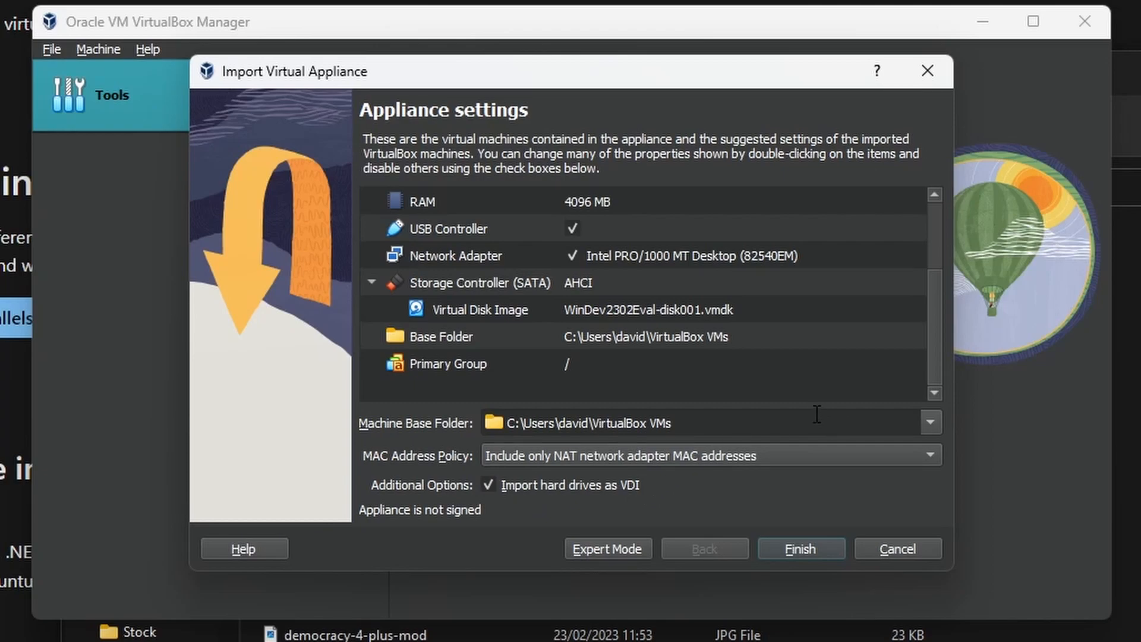
{"action": "left_click", "coordinate": [535, 486]}
{"action": "left_click", "coordinate": [801, 549]}
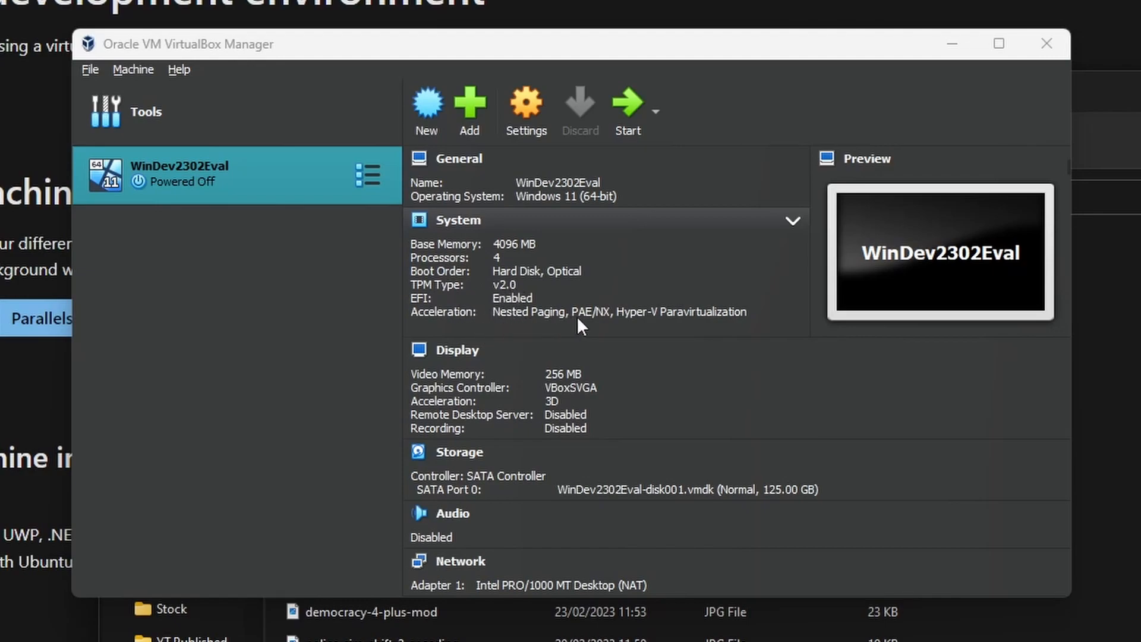
Review the imported WinDev2302Eval machine's details, from system, display and storage down to network, USB and shared folders
{"action": "scroll", "coordinate": [666, 359], "scroll_direction": "down", "scroll_amount": 1}
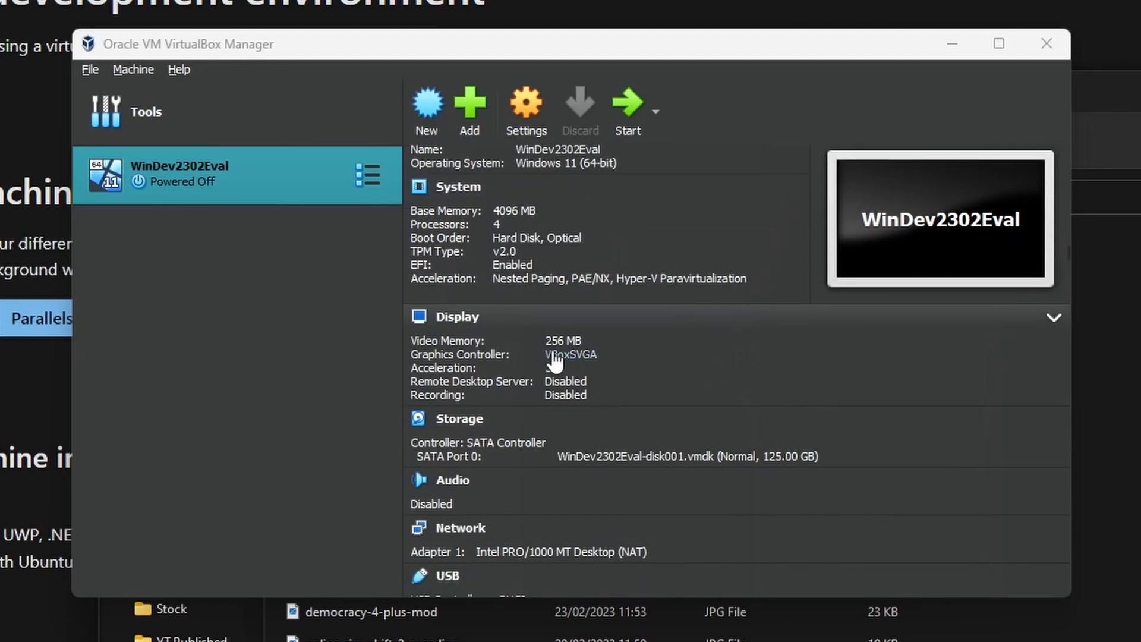
{"action": "scroll", "coordinate": [585, 376], "scroll_direction": "down", "scroll_amount": 2}
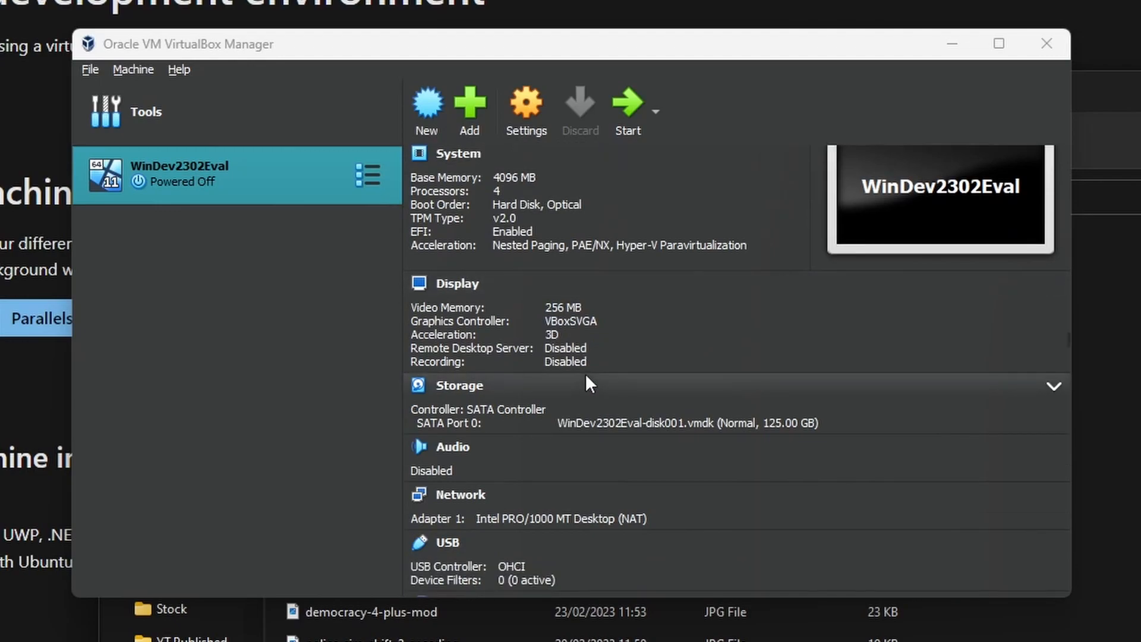
{"action": "scroll", "coordinate": [529, 350], "scroll_direction": "down", "scroll_amount": 1}
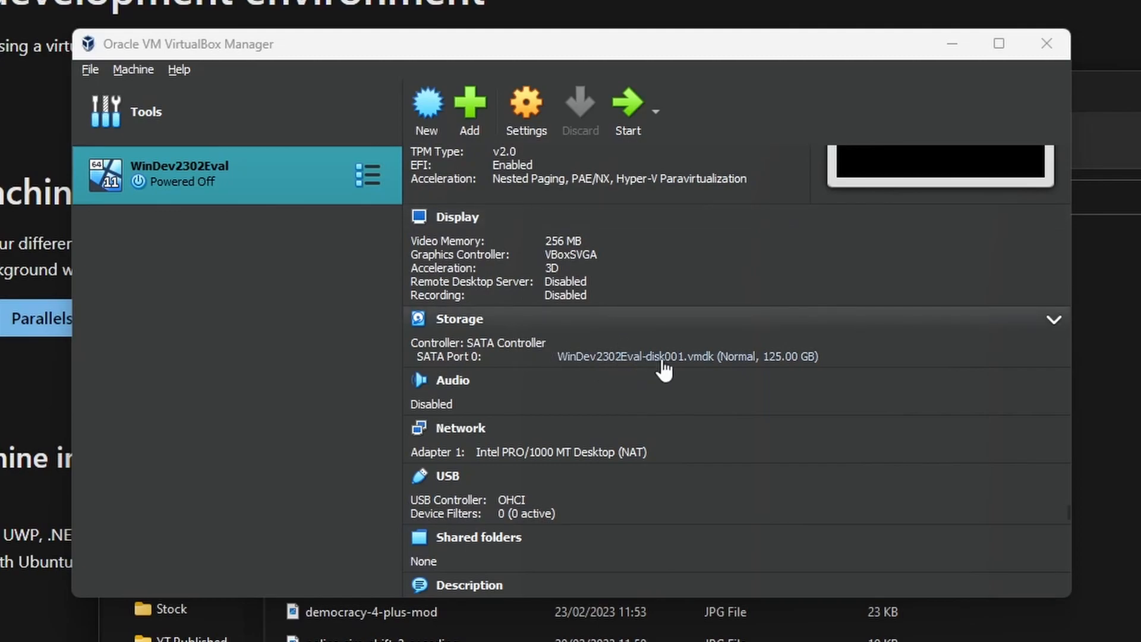
{"action": "scroll", "coordinate": [736, 374], "scroll_direction": "down", "scroll_amount": 1}
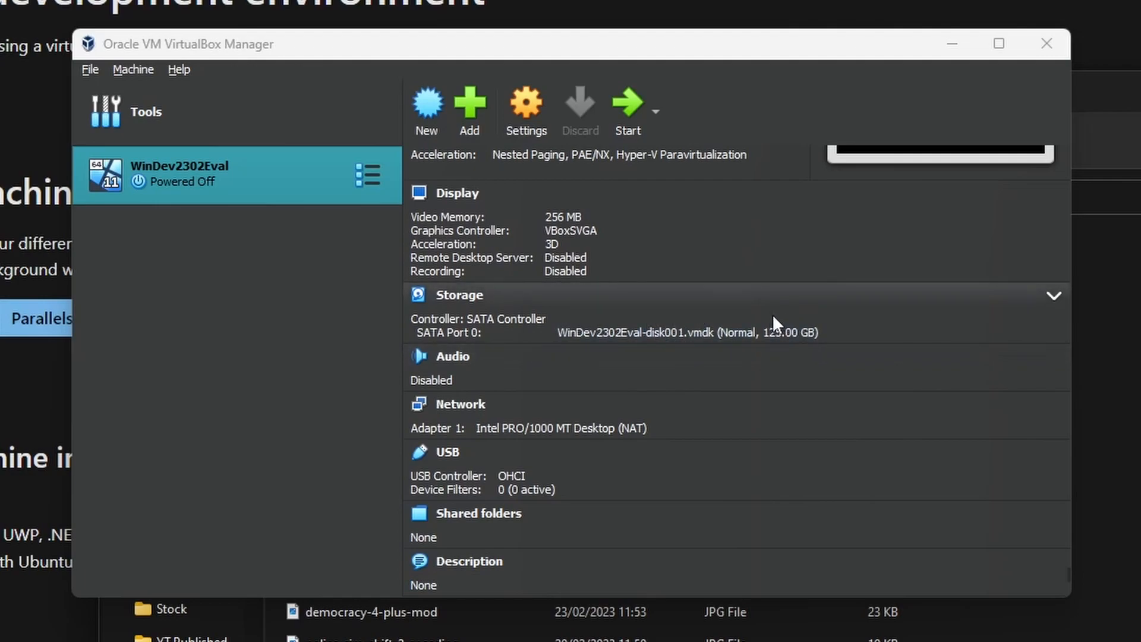
{"action": "left_click", "coordinate": [1049, 296]}
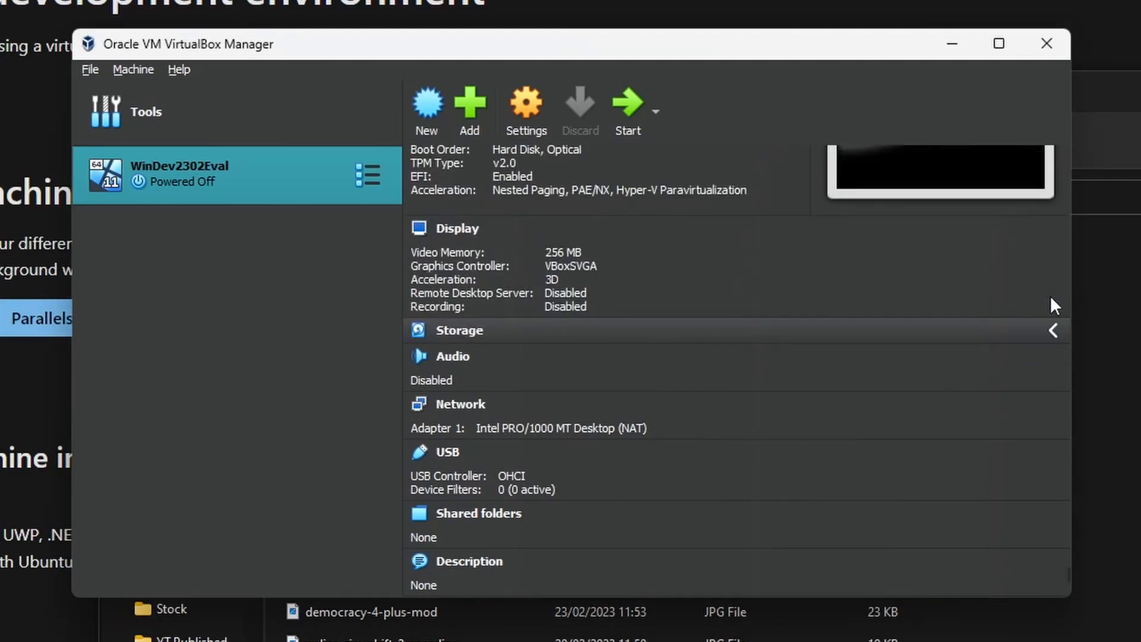
{"action": "left_click", "coordinate": [1048, 329]}
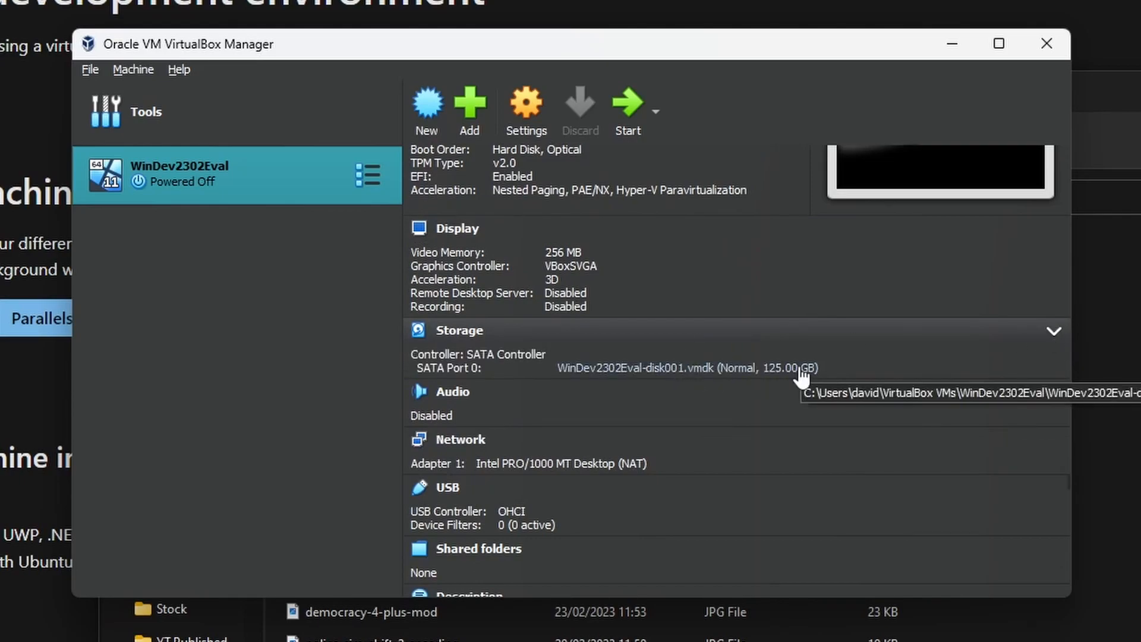
{"action": "scroll", "coordinate": [605, 407], "scroll_direction": "down", "scroll_amount": 1}
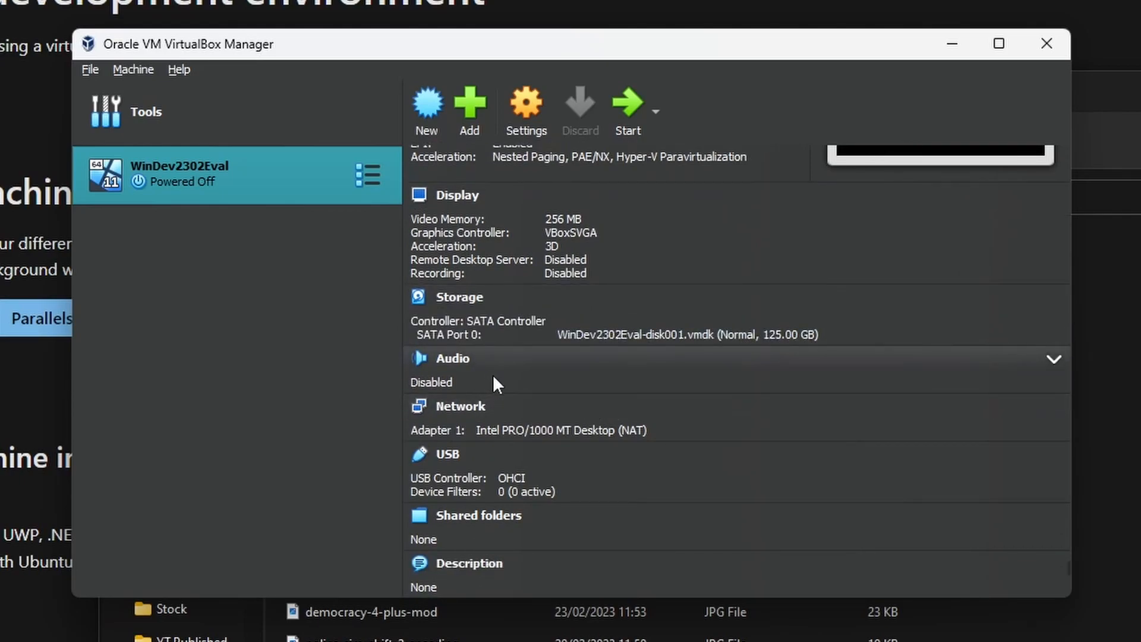
{"action": "scroll", "coordinate": [654, 438], "scroll_direction": "down", "scroll_amount": 1}
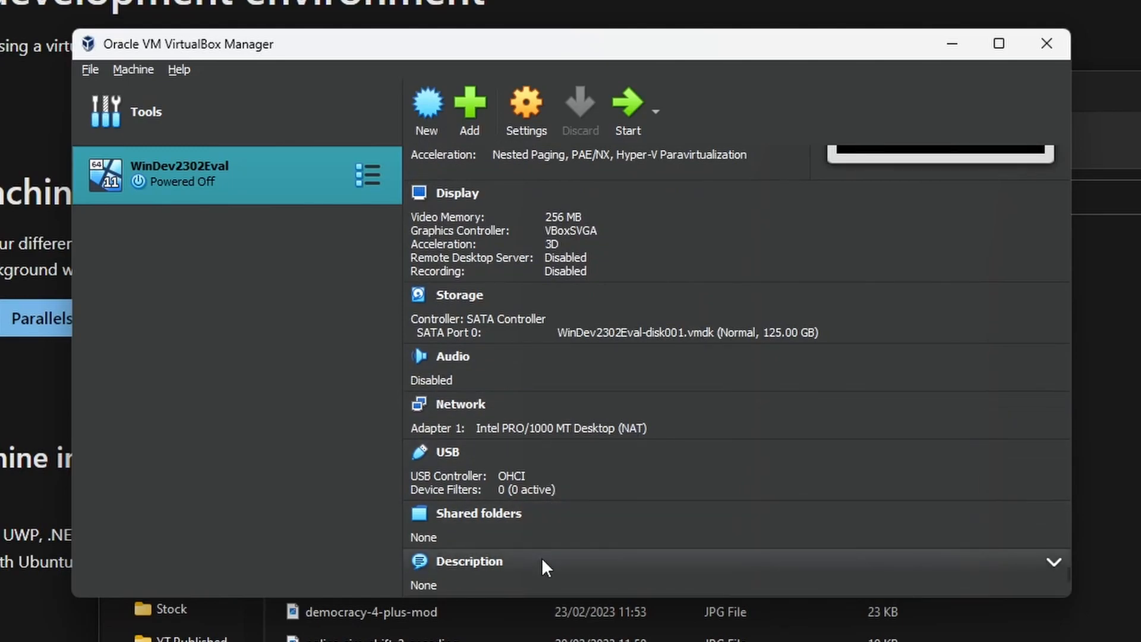
{"action": "scroll", "coordinate": [803, 247], "scroll_direction": "up", "scroll_amount": 5}
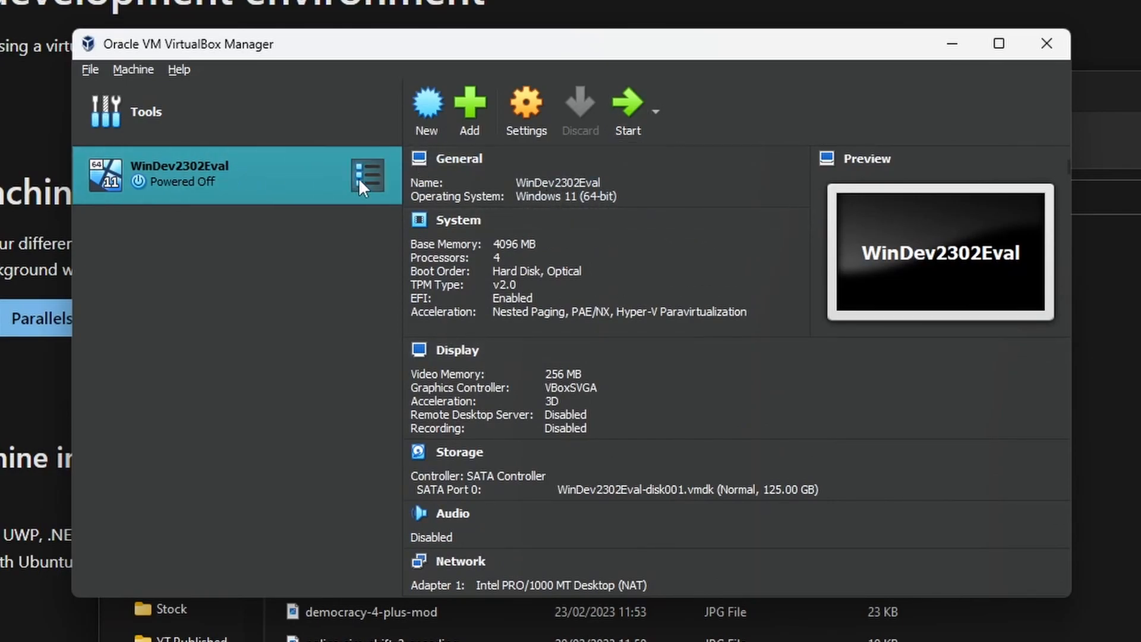
Start the WinDev2302Eval virtual machine and maximize its window
{"action": "left_click", "coordinate": [623, 102]}
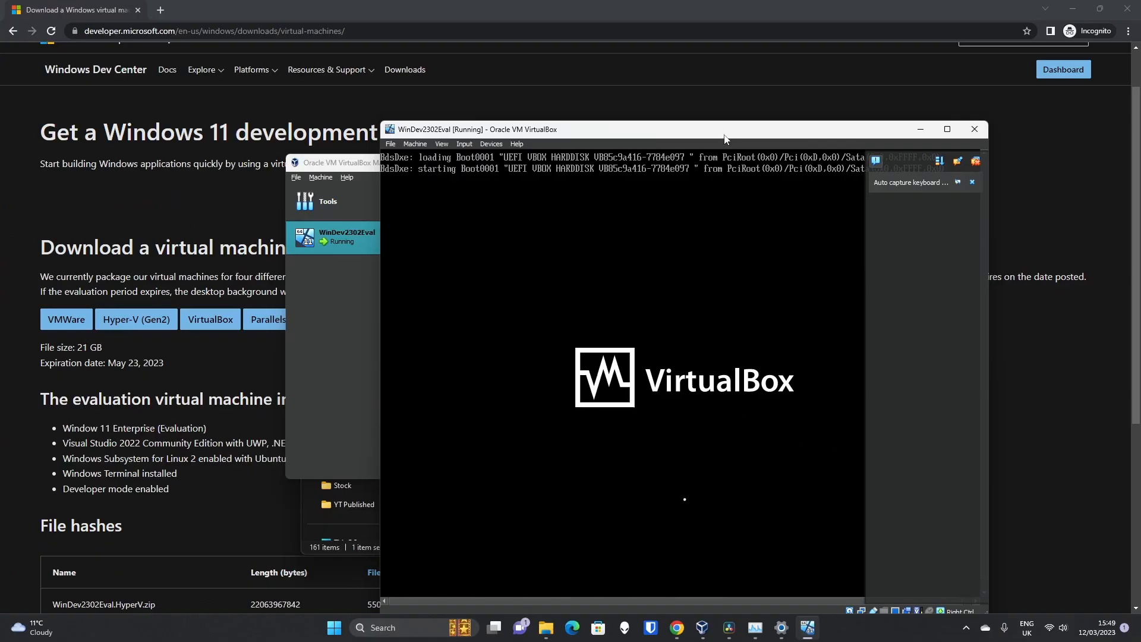
{"action": "left_click_drag", "start_coordinate": [626, 95], "coordinate": [614, 91]}
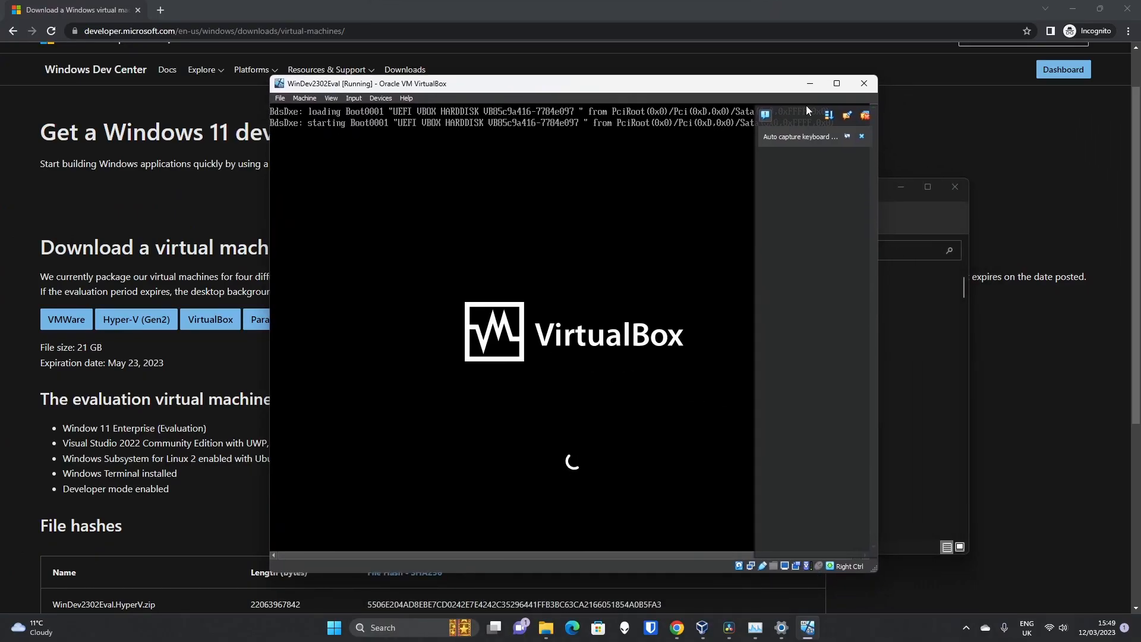
{"action": "left_click", "coordinate": [837, 84]}
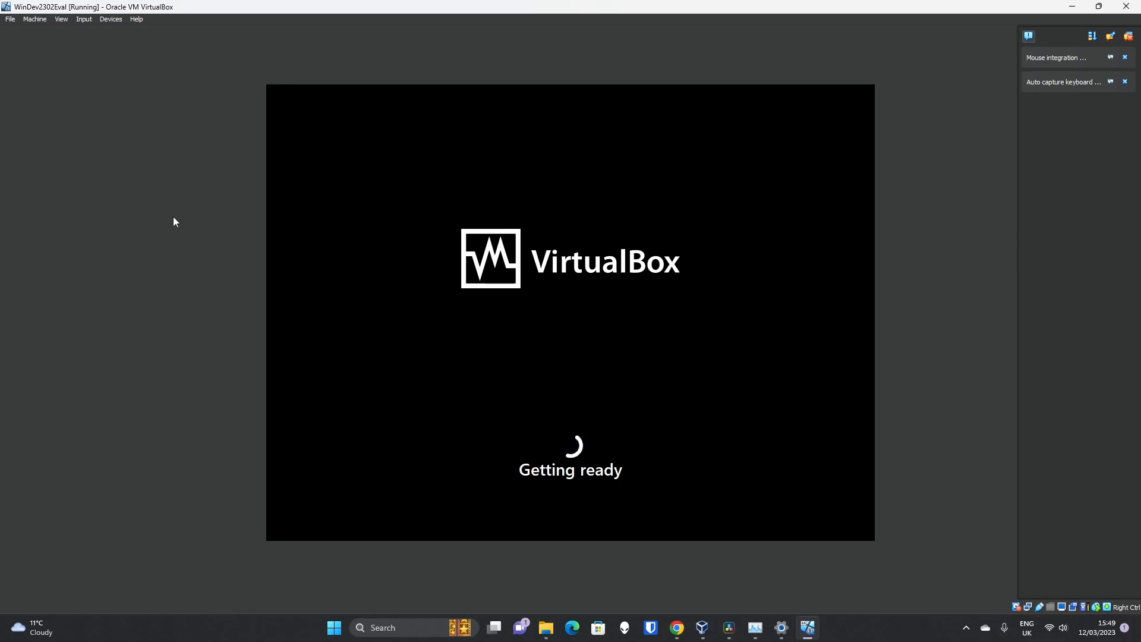
{"action": "left_click", "coordinate": [11, 20]}
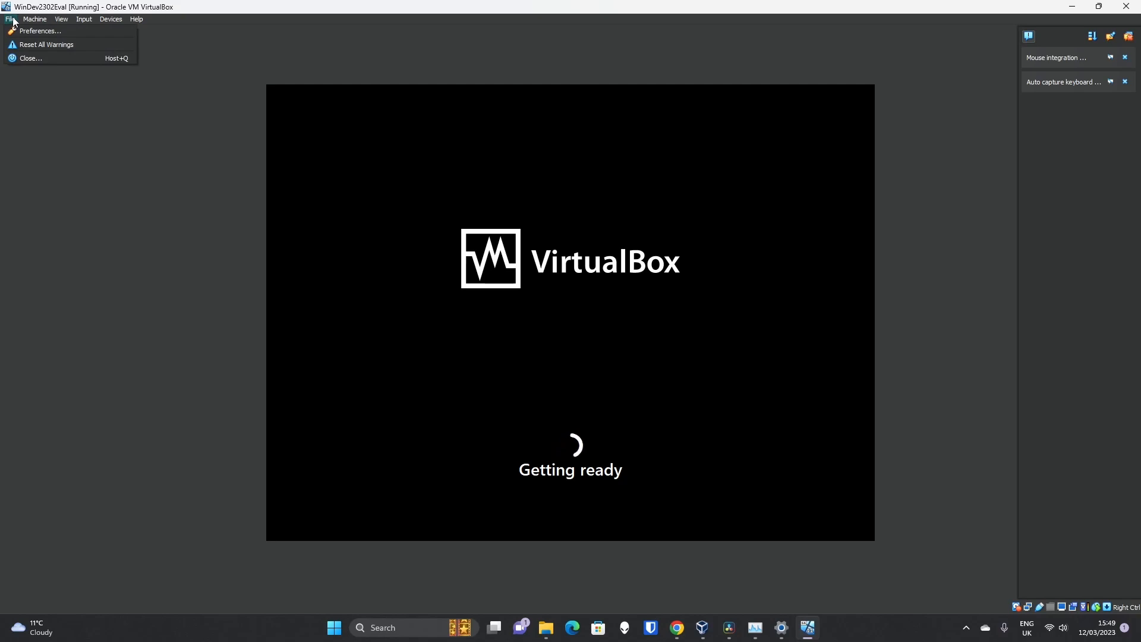
{"action": "mouse_move", "coordinate": [26, 21]}
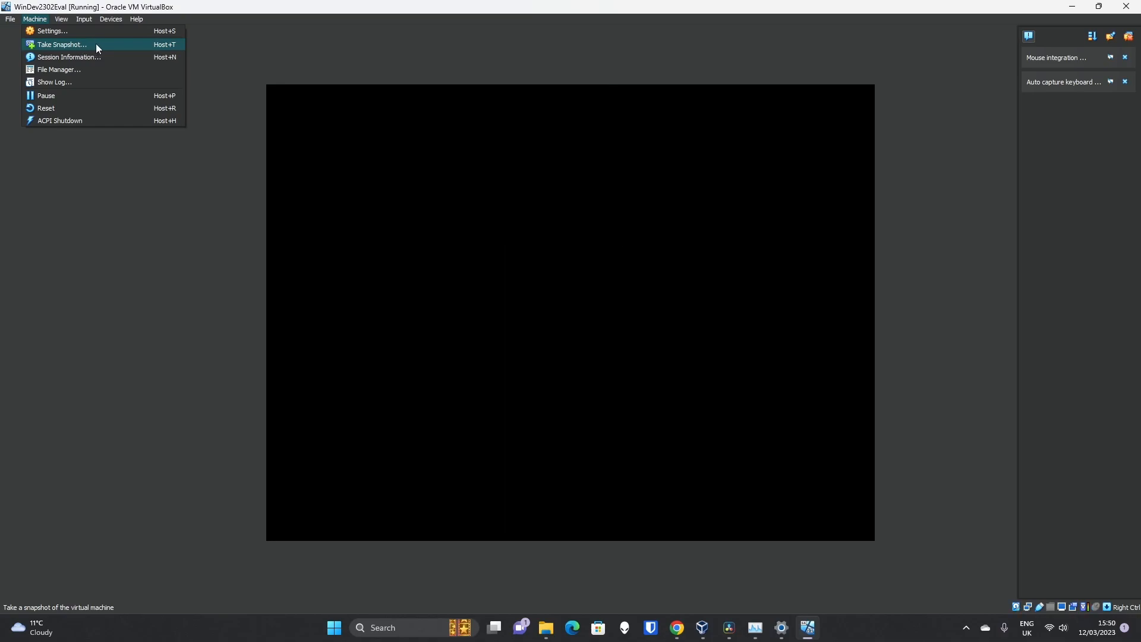
{"action": "mouse_move", "coordinate": [66, 21]}
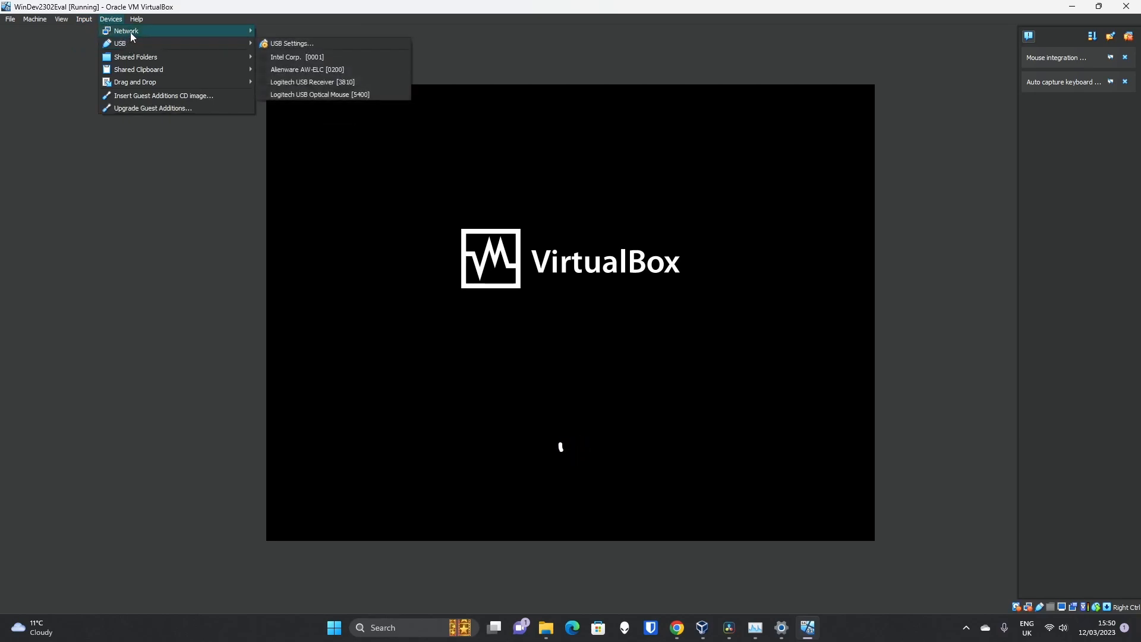
{"action": "mouse_move", "coordinate": [136, 45]}
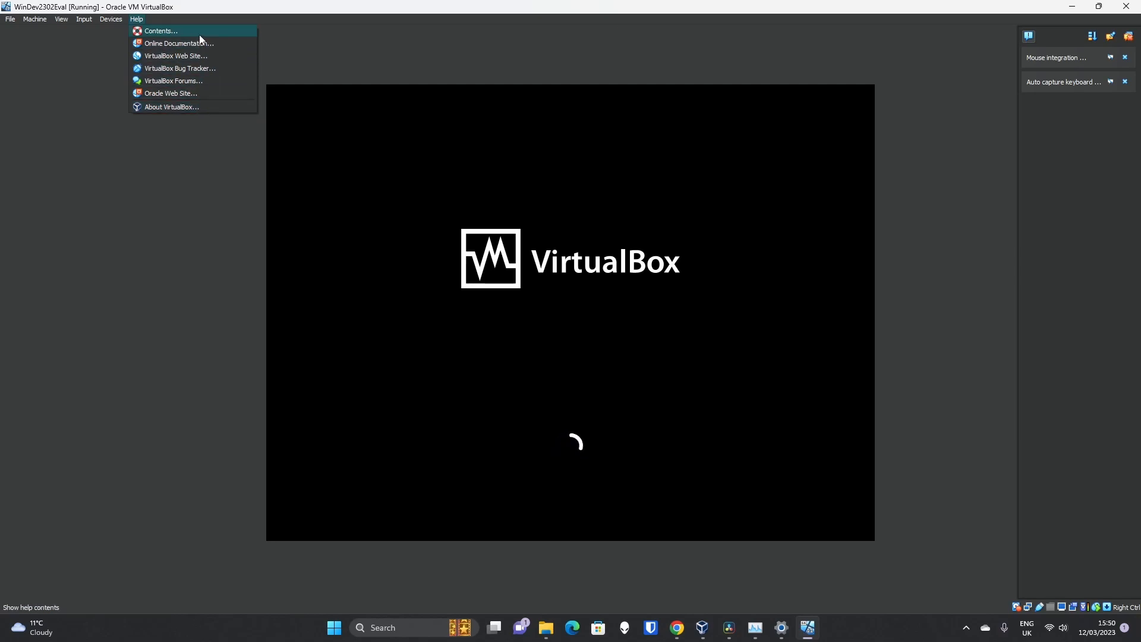
{"action": "left_click", "coordinate": [531, 73]}
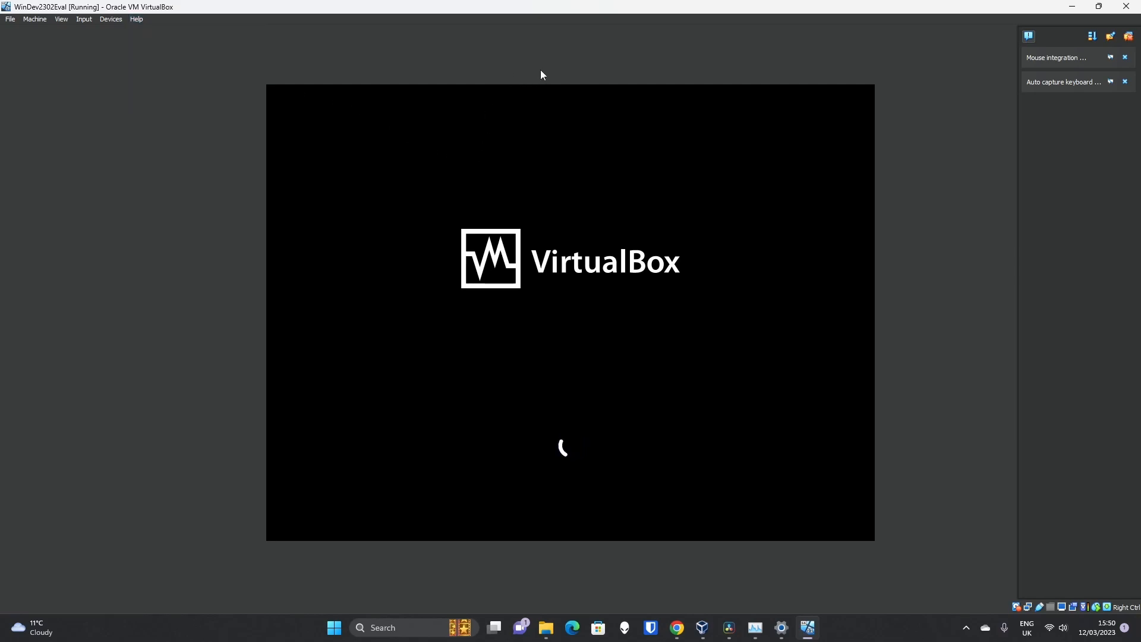